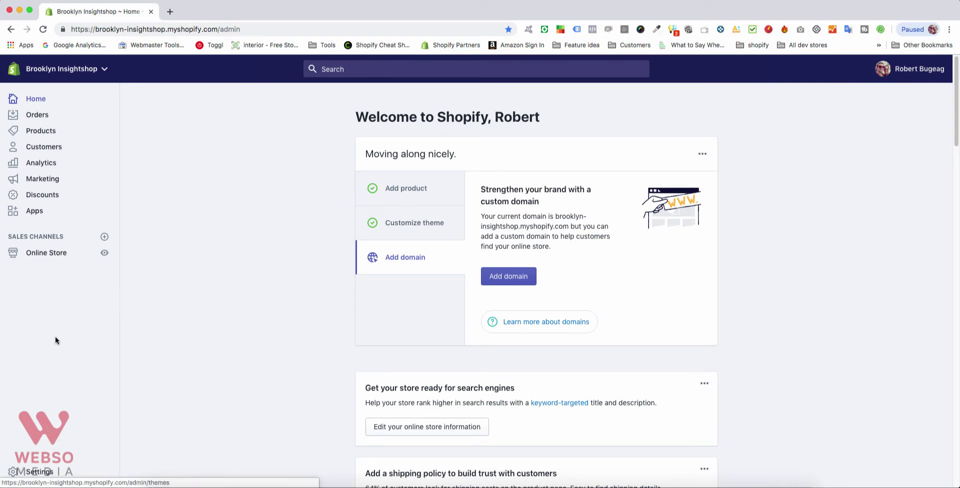
Step: Open the Discounts section from the admin sidebar to reach the empty Discount codes page
left_click(41, 197)
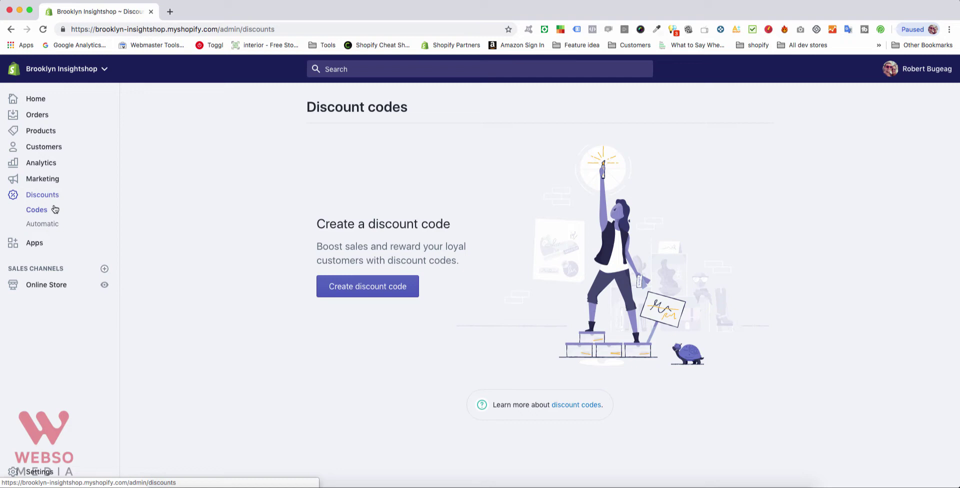
Step: Start a new discount code and replace the generated code with 10newsletter10
left_click(362, 293)
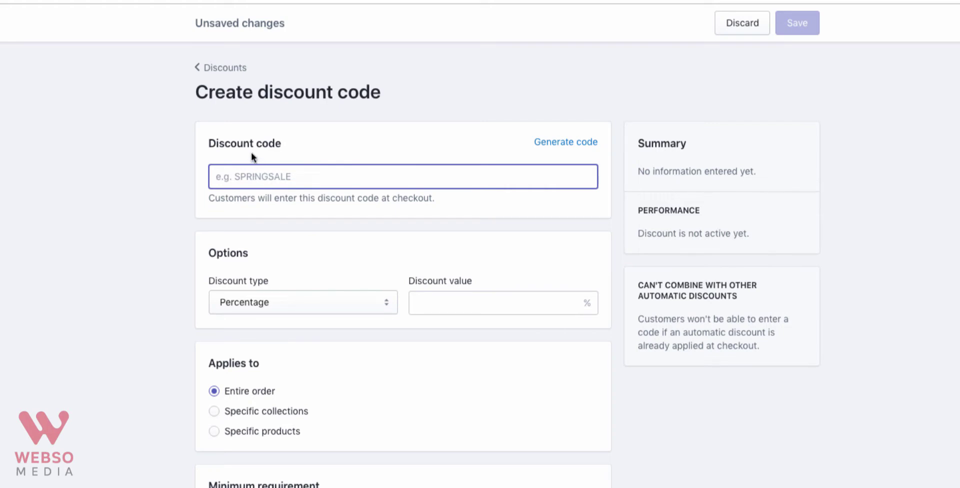
left_click(551, 144)
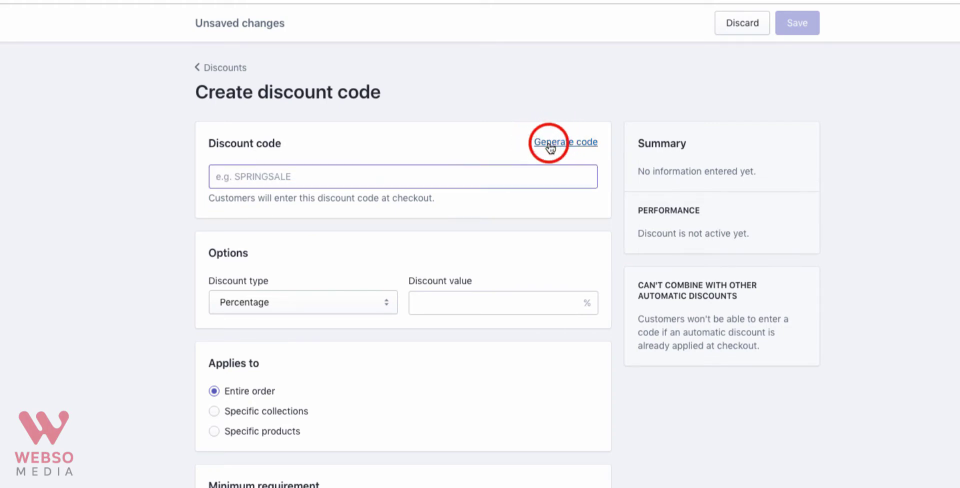
double_click(306, 181)
type("10newsletter10")
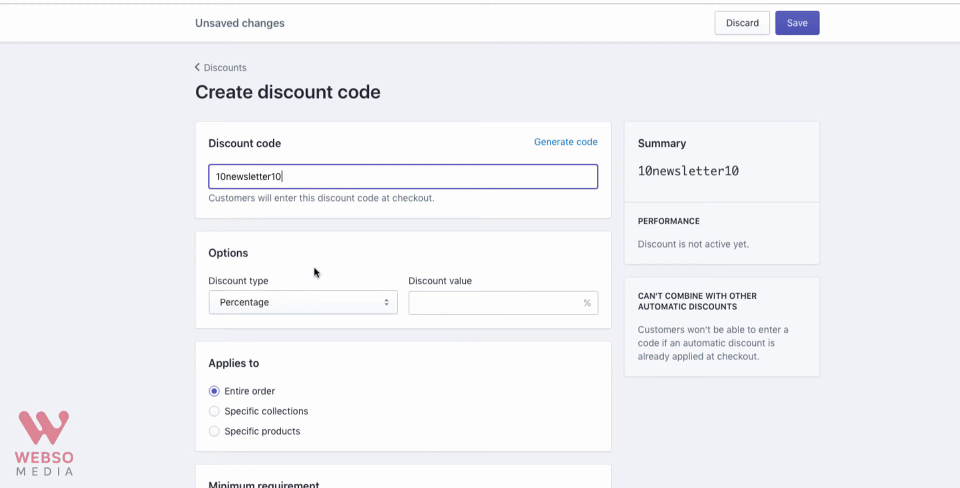
left_click(346, 299)
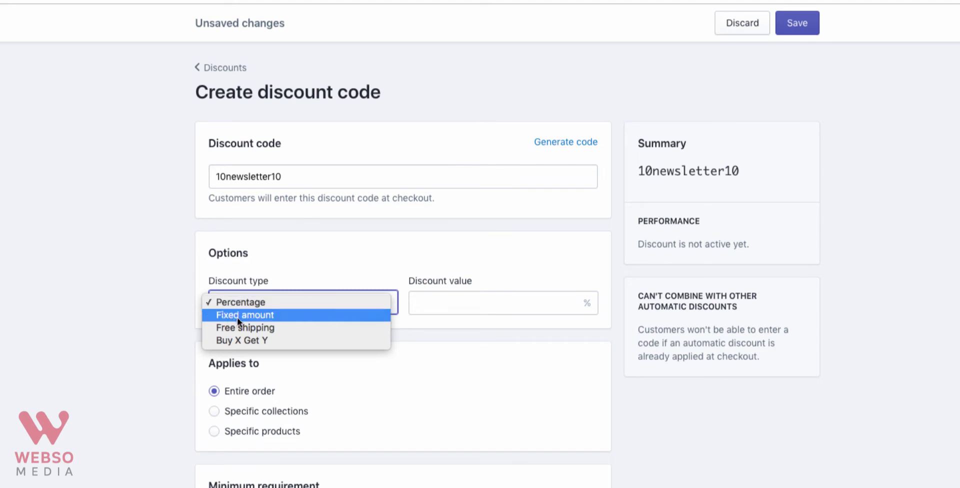
Step: Give the code a 10% percentage value applied to the entire order
left_click(462, 299)
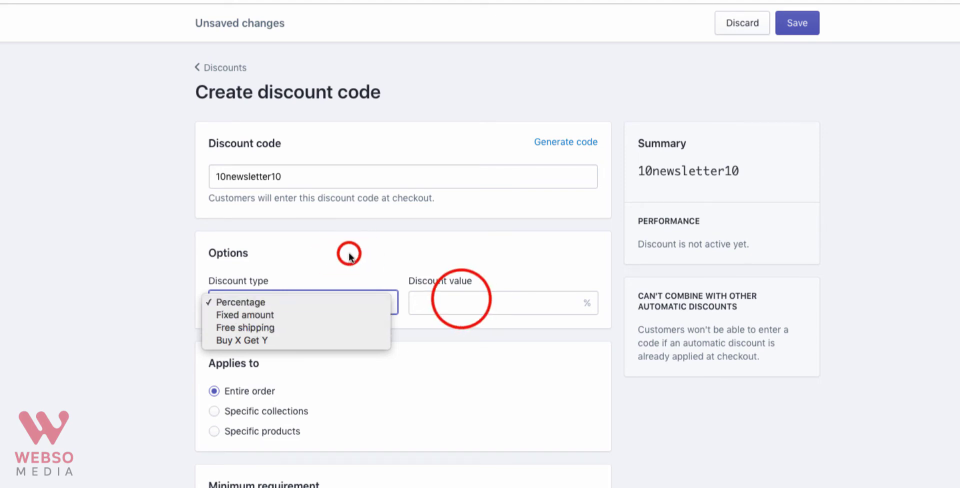
type("10")
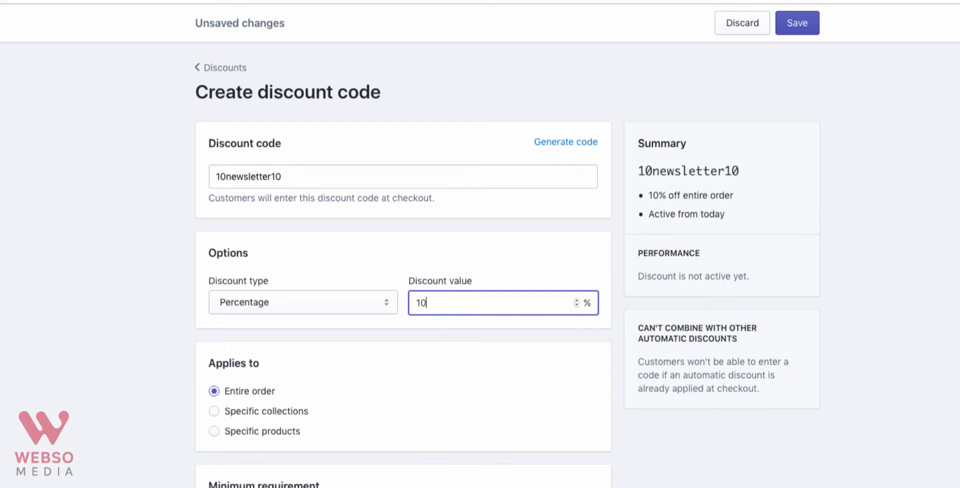
scroll(357, 339, "down", 2)
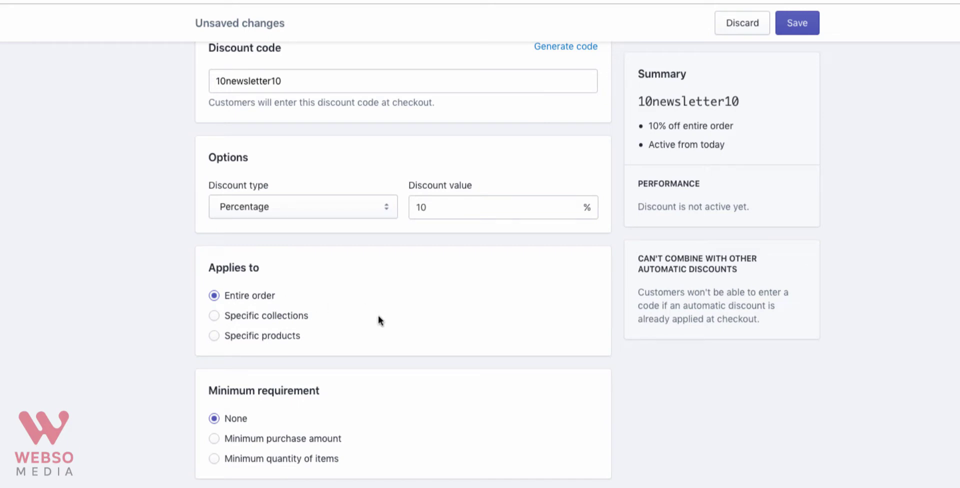
left_click(215, 315)
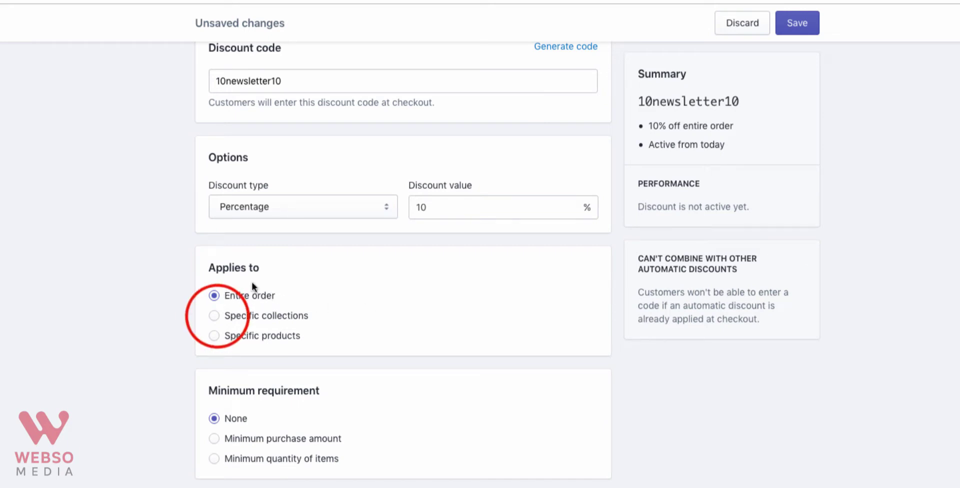
left_click(214, 335)
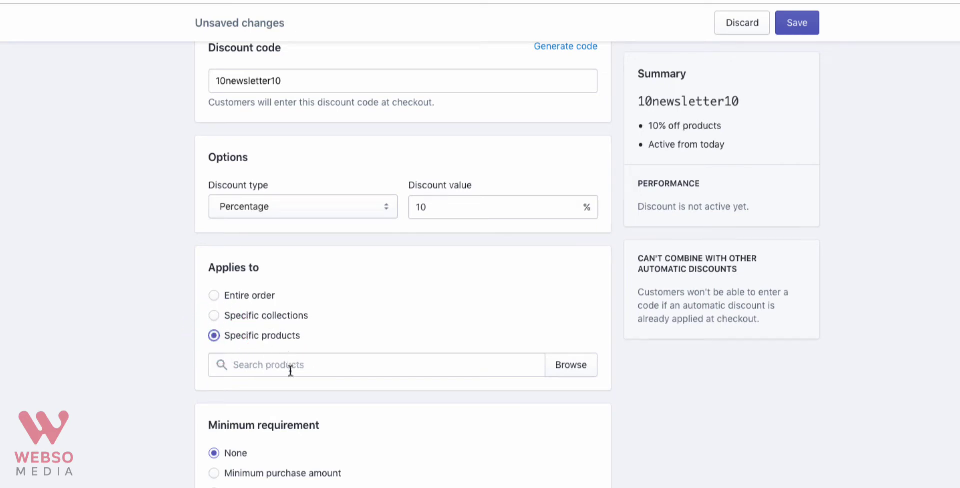
left_click(583, 367)
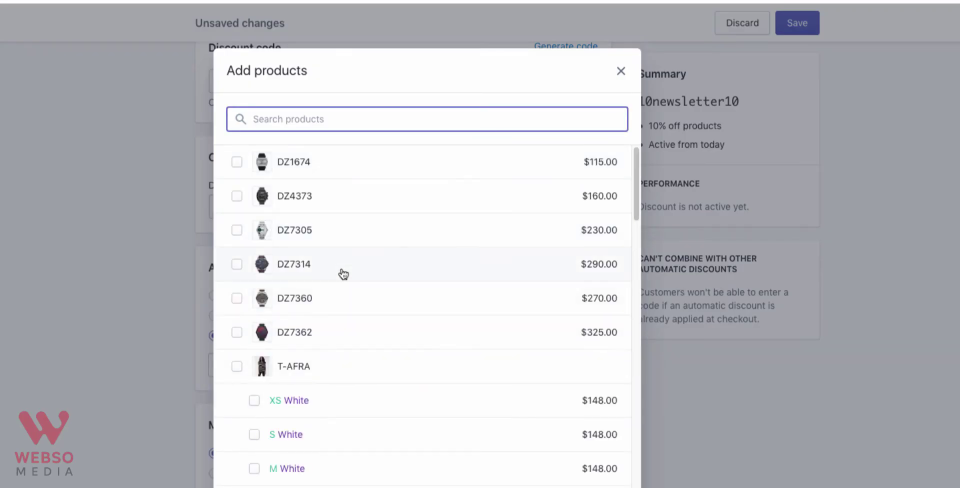
left_click(620, 71)
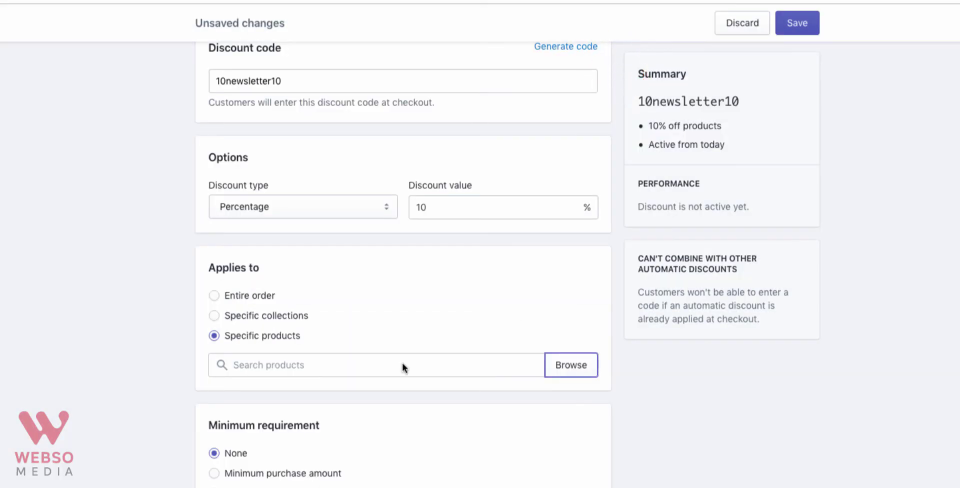
left_click(215, 297)
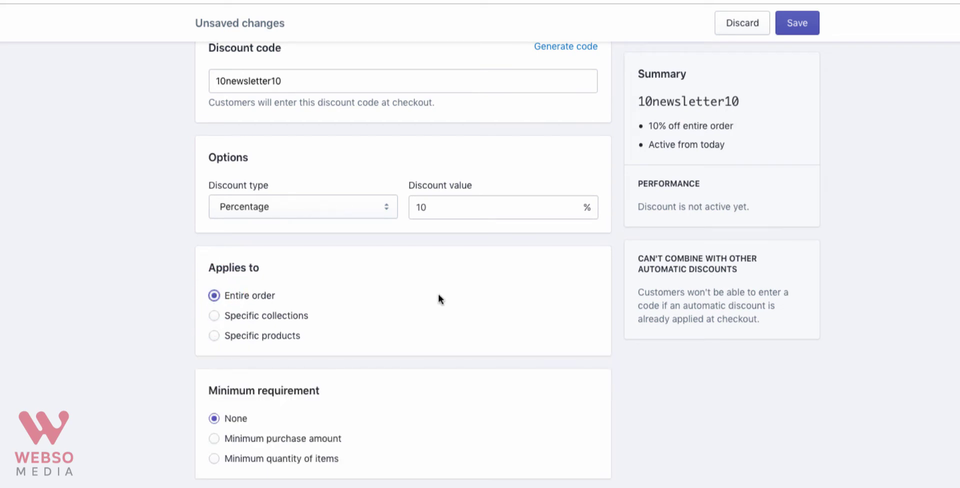
scroll(280, 307, "down", 2)
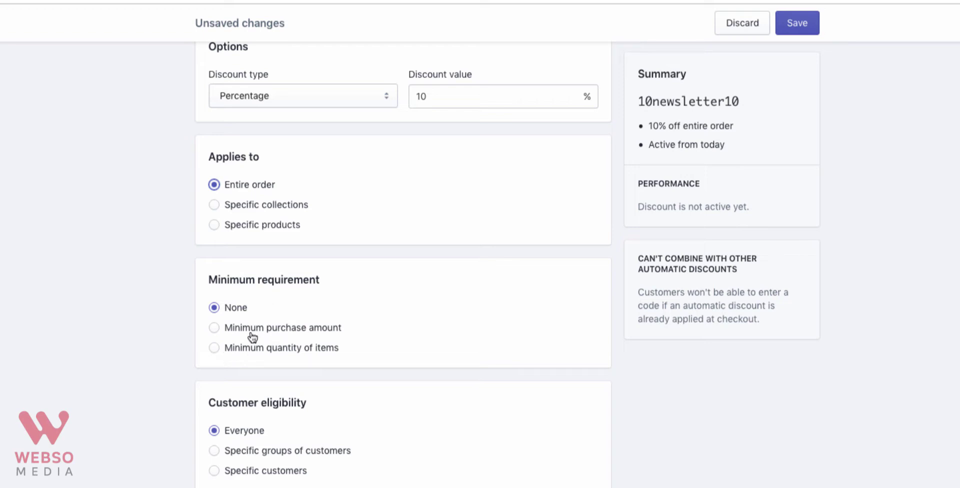
left_click(225, 330)
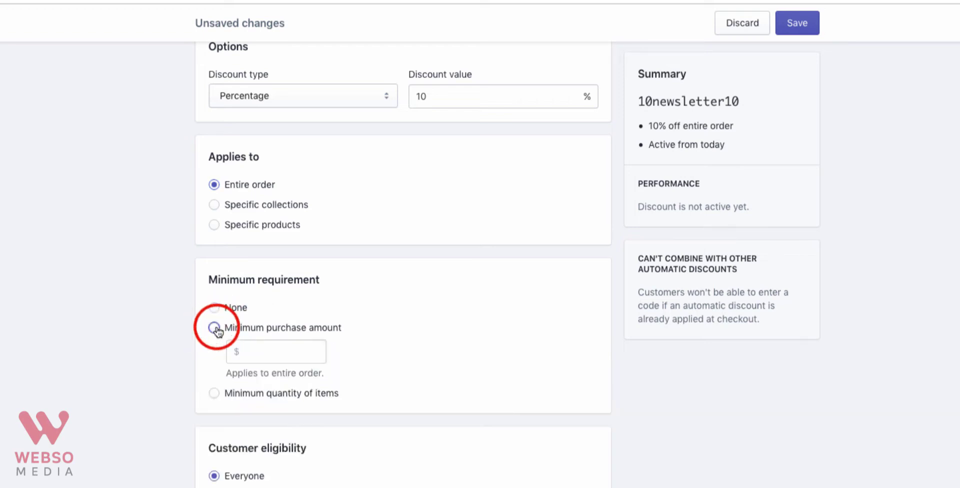
scroll(430, 336, "up", 3)
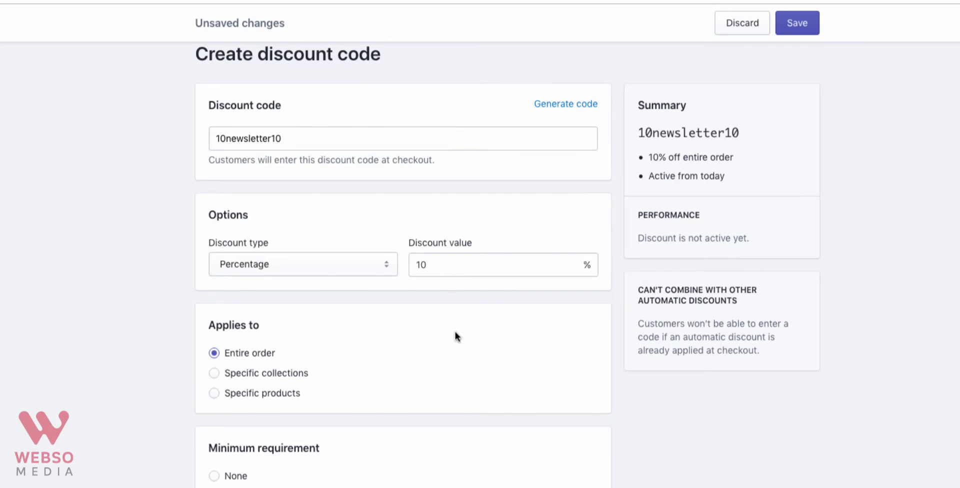
scroll(454, 337, "down", 1)
scroll(454, 336, "down", 2)
scroll(375, 315, "down", 2)
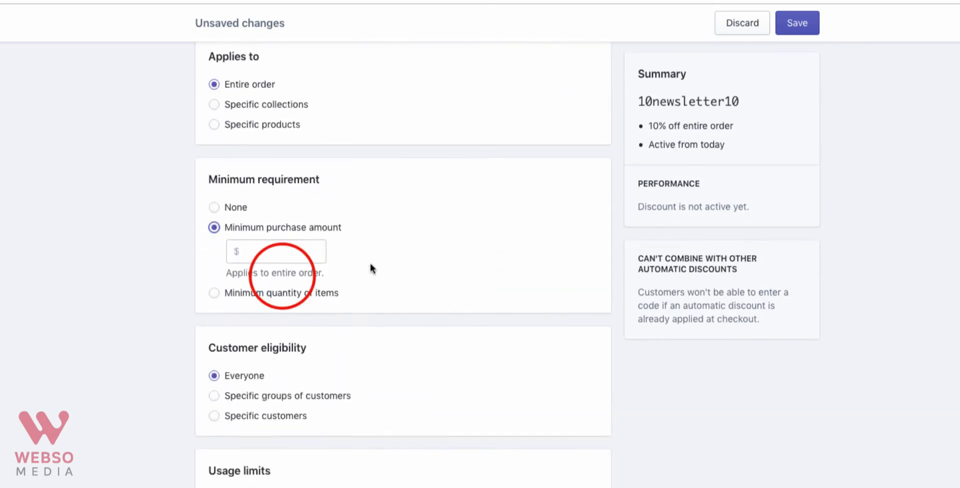
scroll(300, 272, "up", 1)
left_click(282, 276)
type("10")
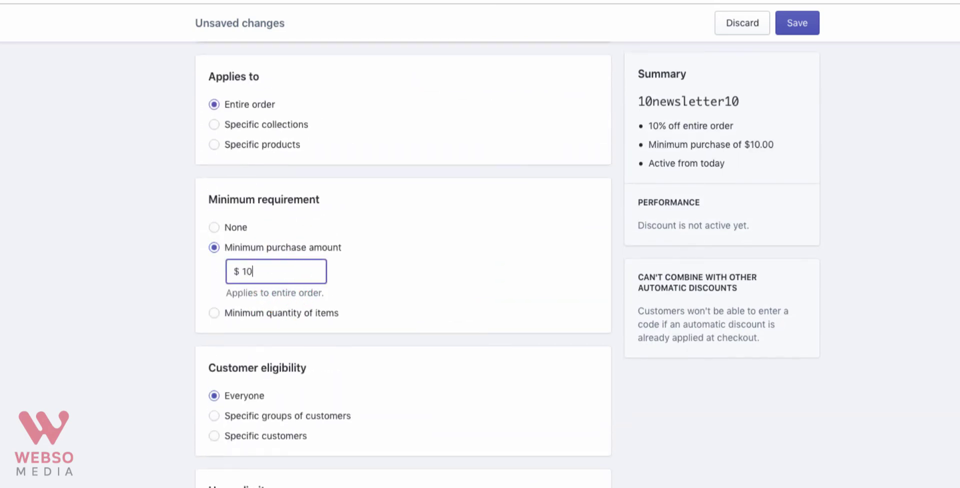
type("0")
left_click(394, 289)
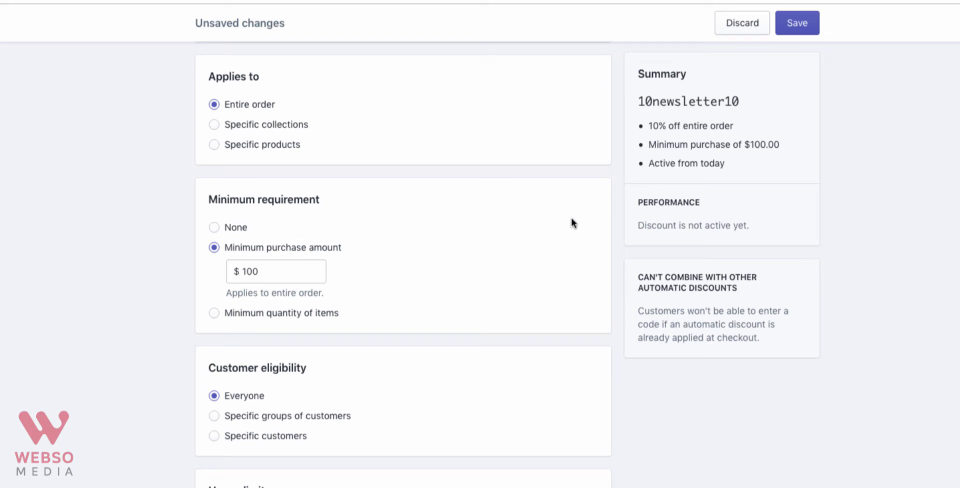
left_click(214, 313)
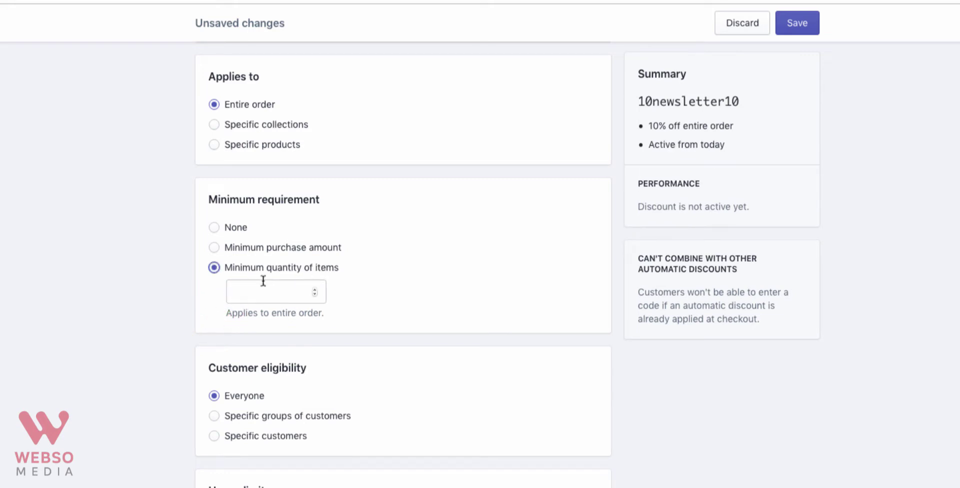
left_click(214, 247)
left_click_drag(238, 276, 199, 273)
type("àà")
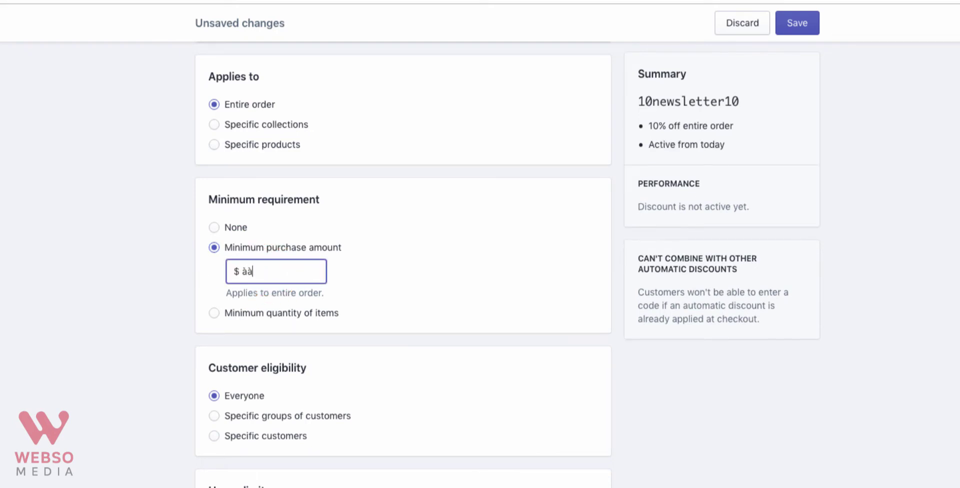
key("BackSpace")
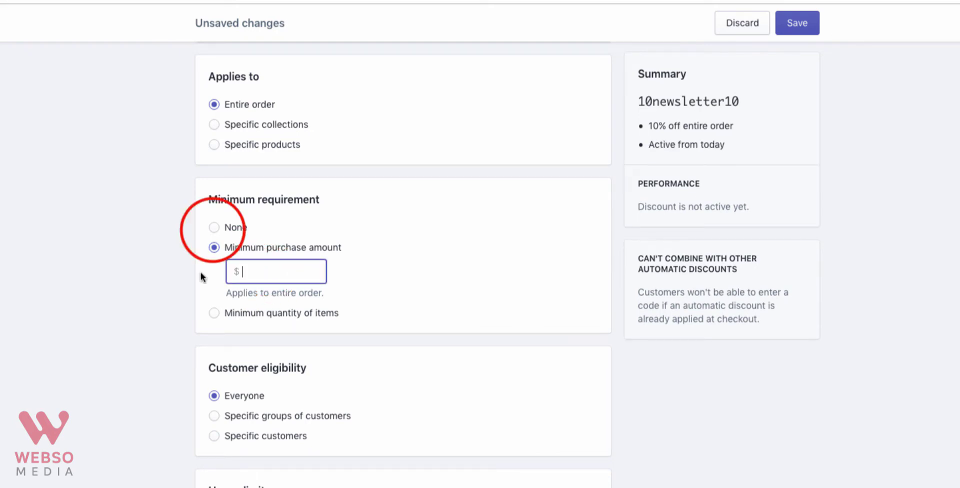
left_click(214, 227)
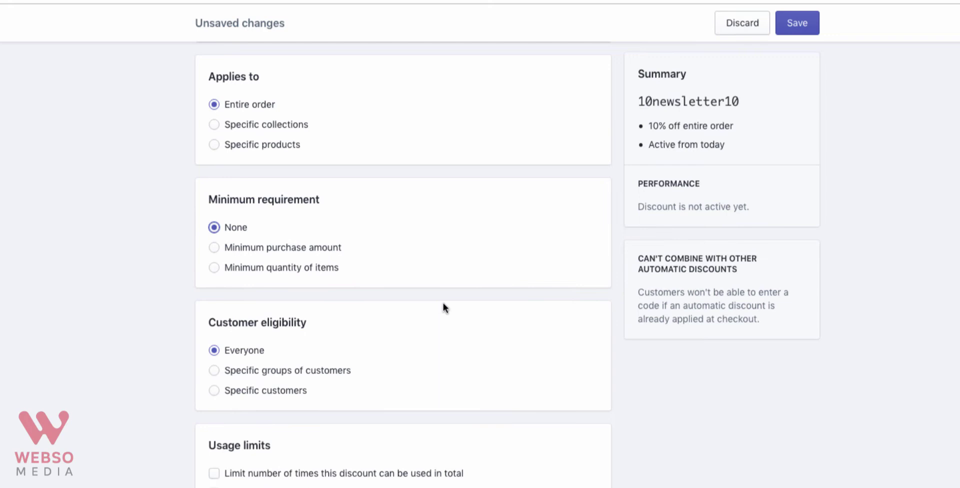
scroll(442, 294, "down", 2)
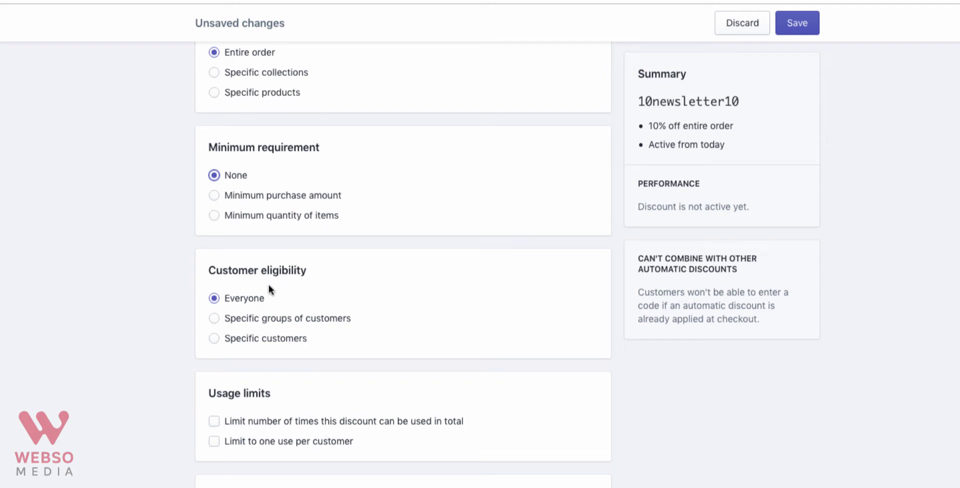
left_click(219, 323)
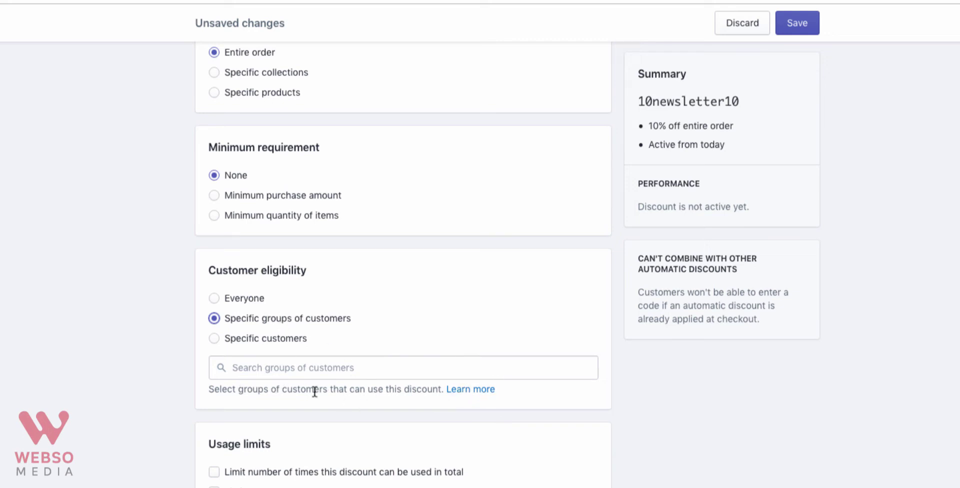
left_click(215, 339)
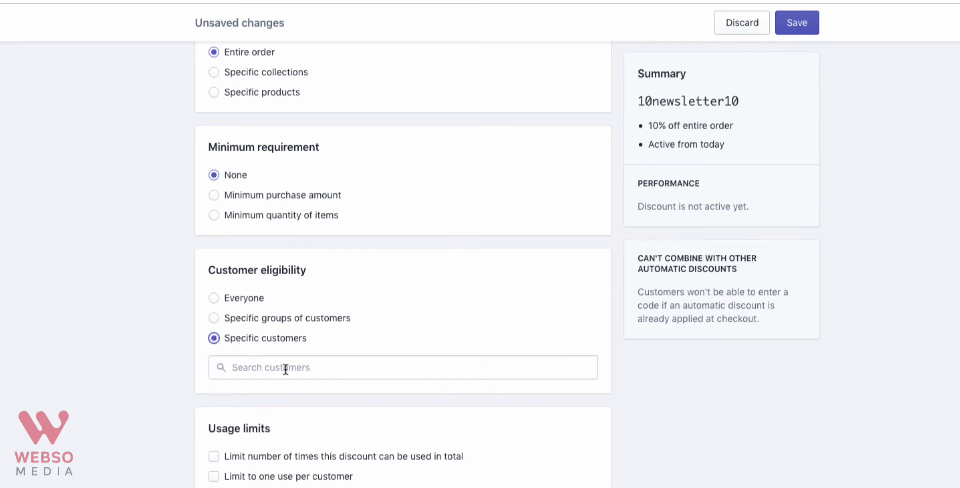
scroll(414, 332, "up", 7)
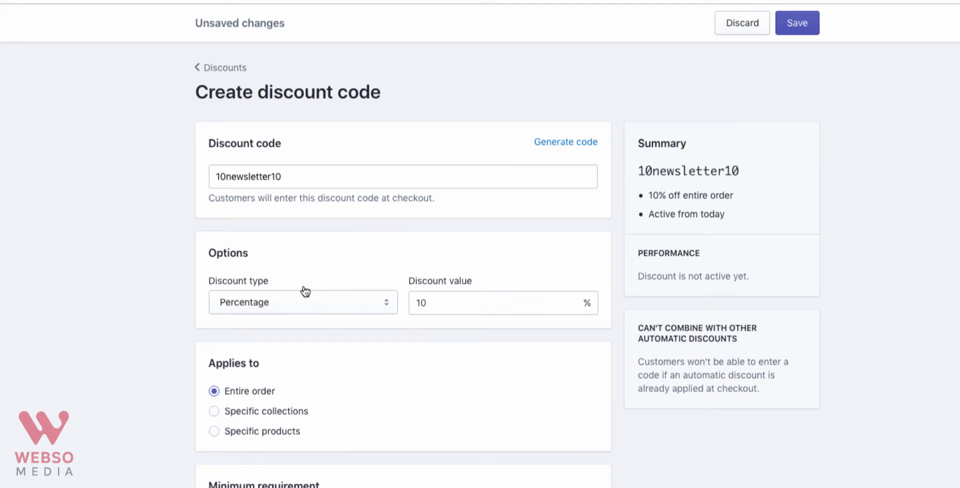
scroll(362, 305, "down", 7)
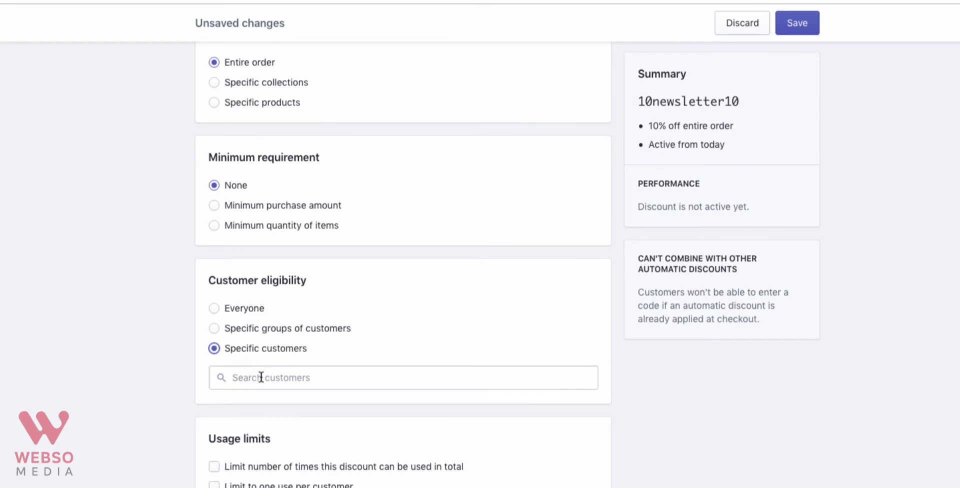
left_click(214, 308)
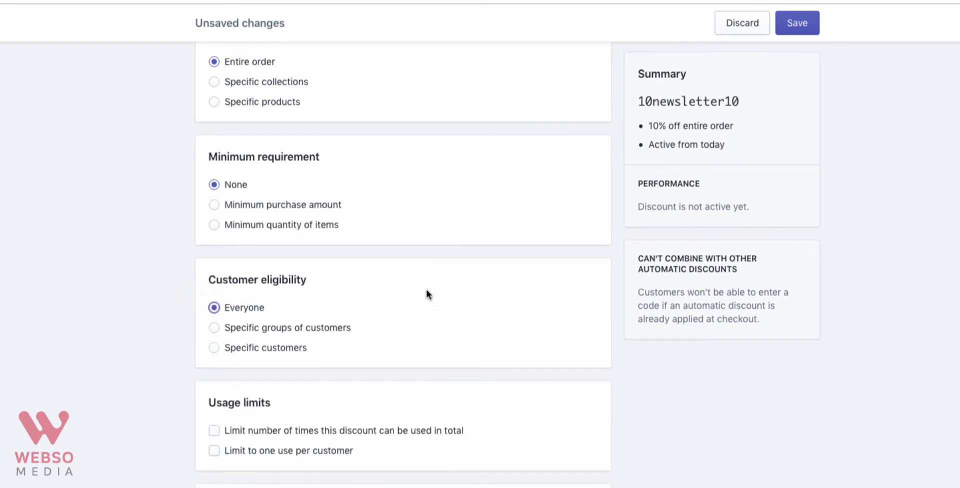
Step: Limit the discount to one use per customer
scroll(426, 294, "down", 2)
scroll(426, 294, "down", 1)
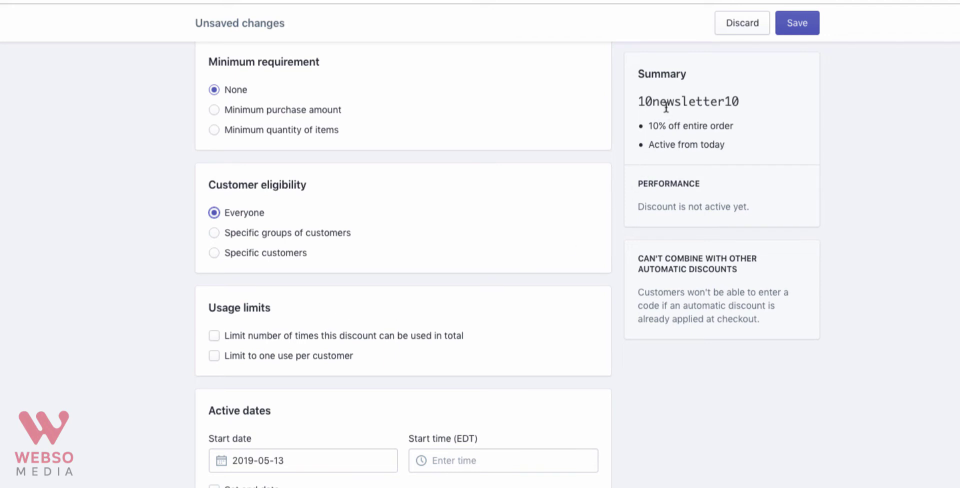
left_click(214, 356)
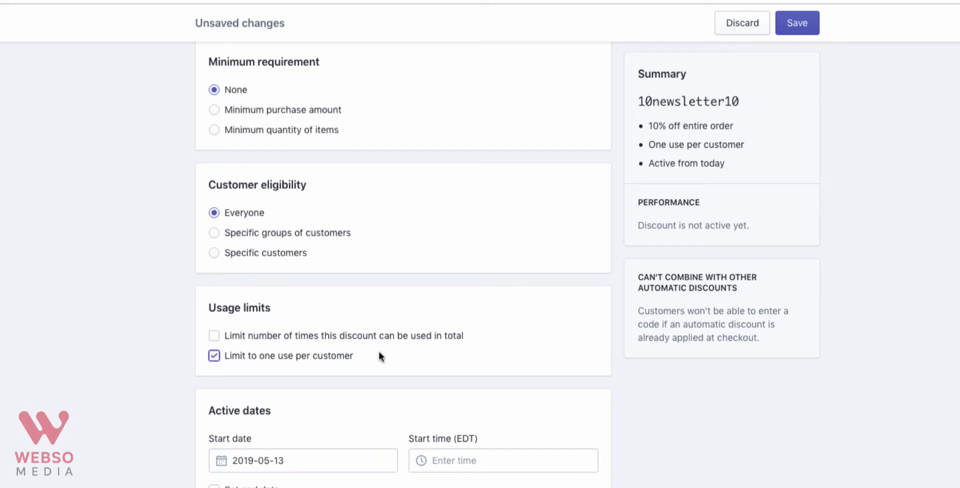
Step: Try a total usage limit of 50, then remove it to leave no overall cap
scroll(393, 345, "up", 1)
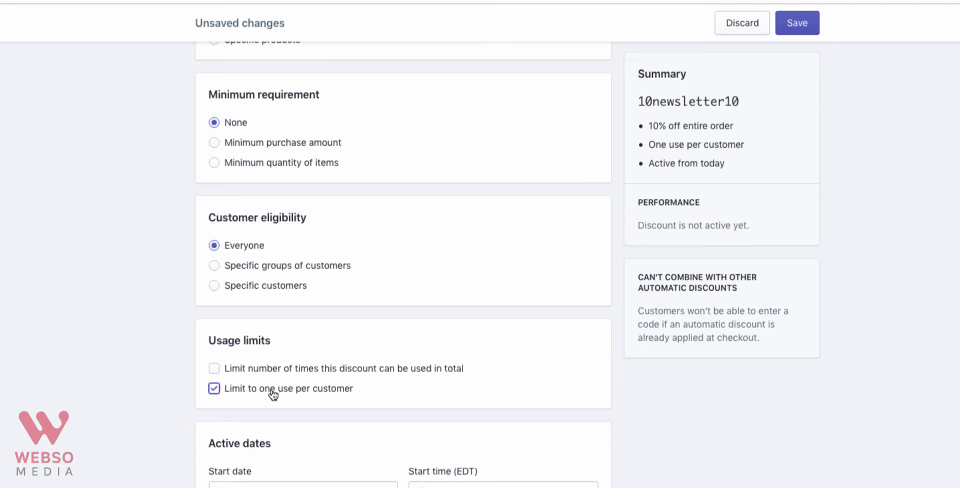
scroll(382, 370, "down", 1)
left_click(214, 336)
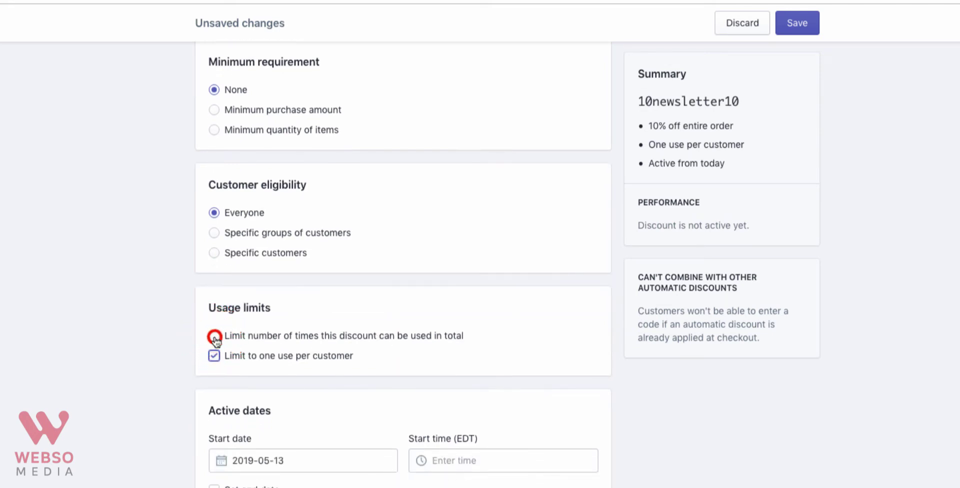
left_click(274, 360)
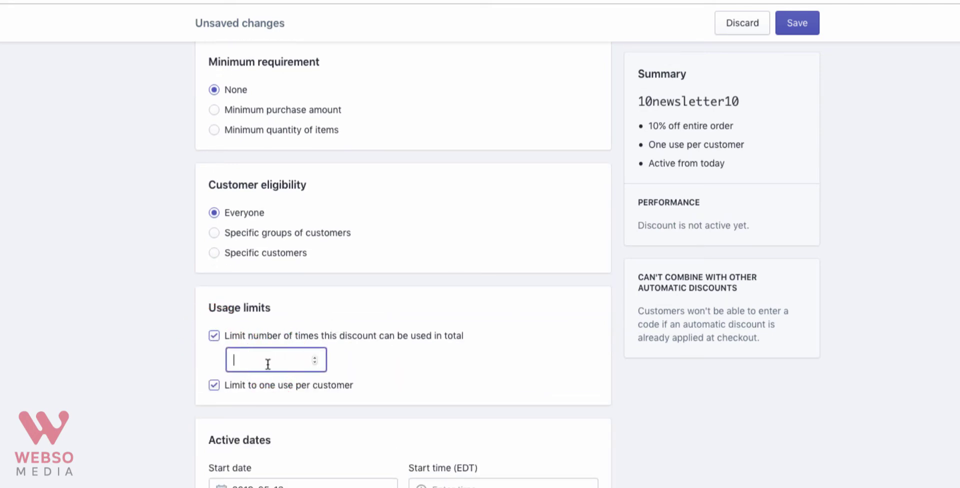
type("50")
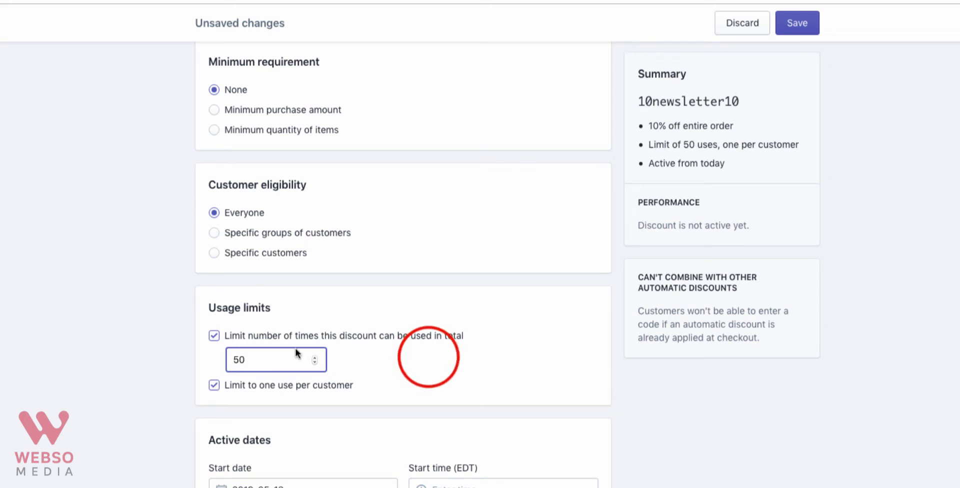
left_click(428, 360)
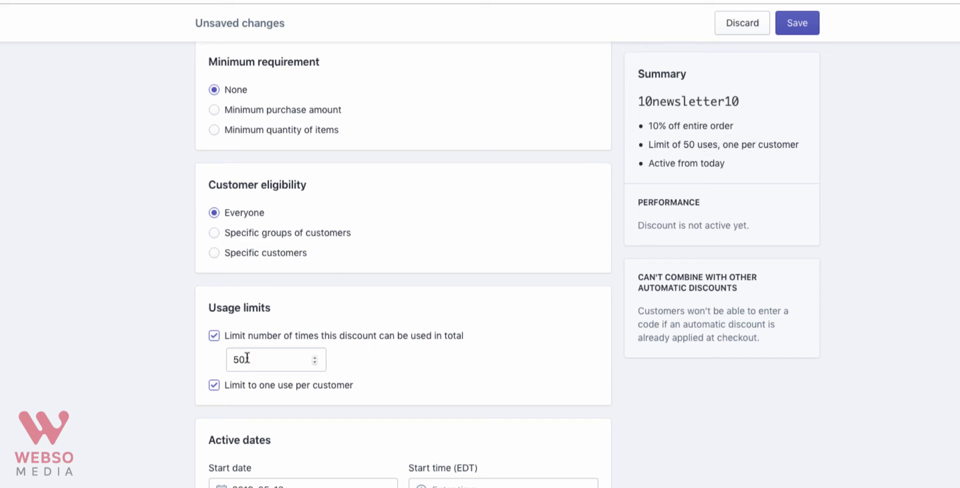
left_click_drag(257, 360, 226, 360)
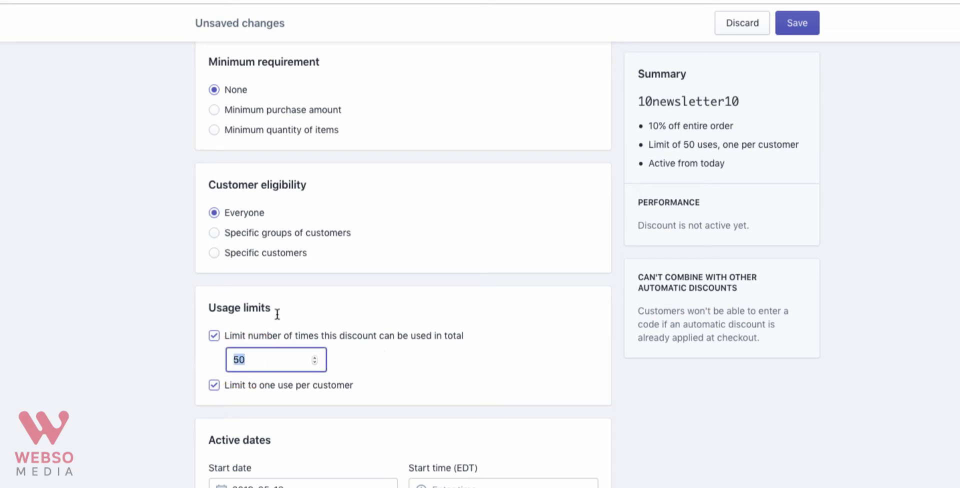
left_click(214, 336)
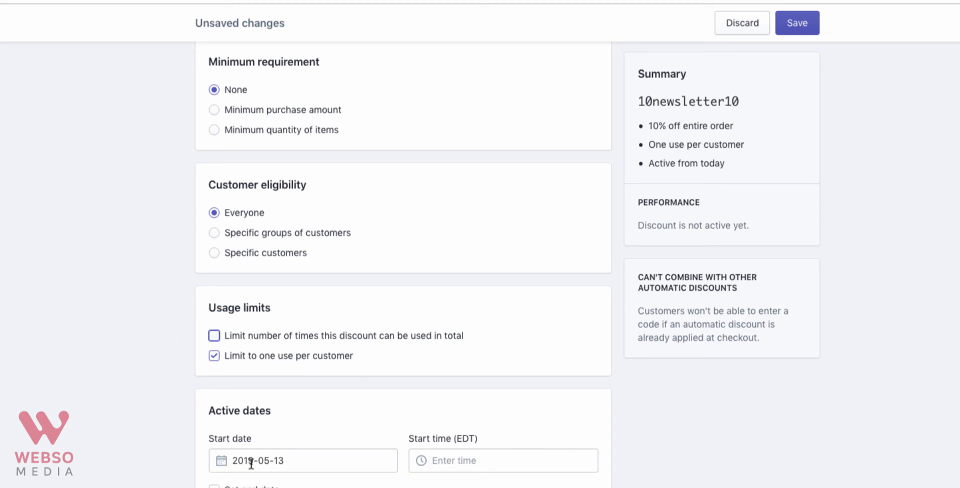
Step: Try May 20–May 24 active dates, then revert to starting today, May 13, with no end date
left_click(271, 460)
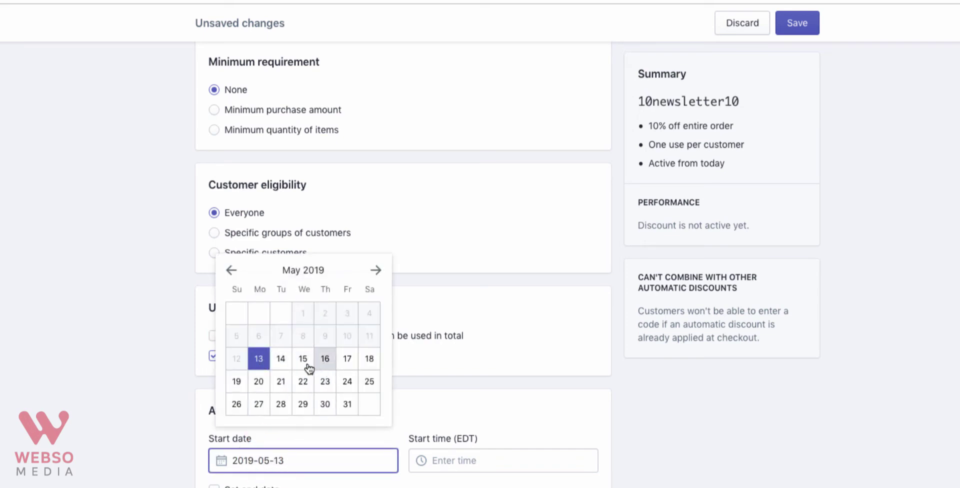
left_click(160, 450)
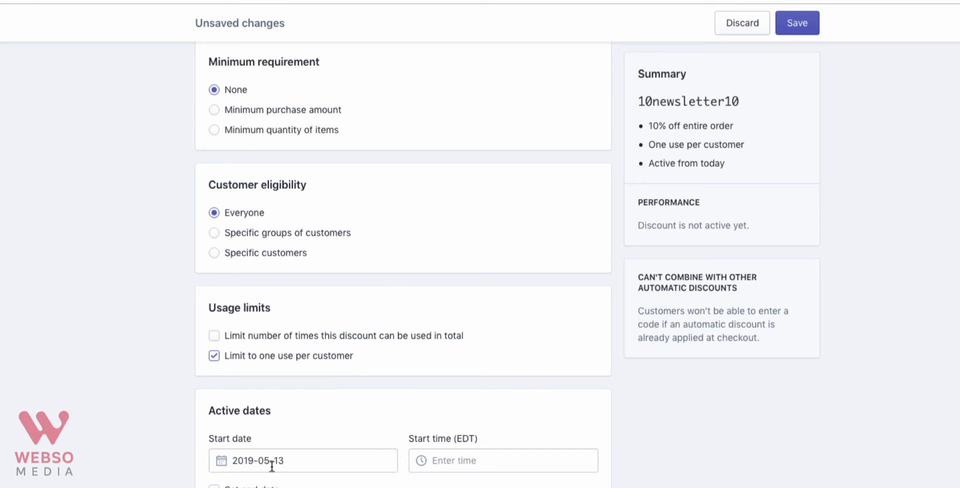
left_click(214, 485)
scroll(300, 453, "down", 1)
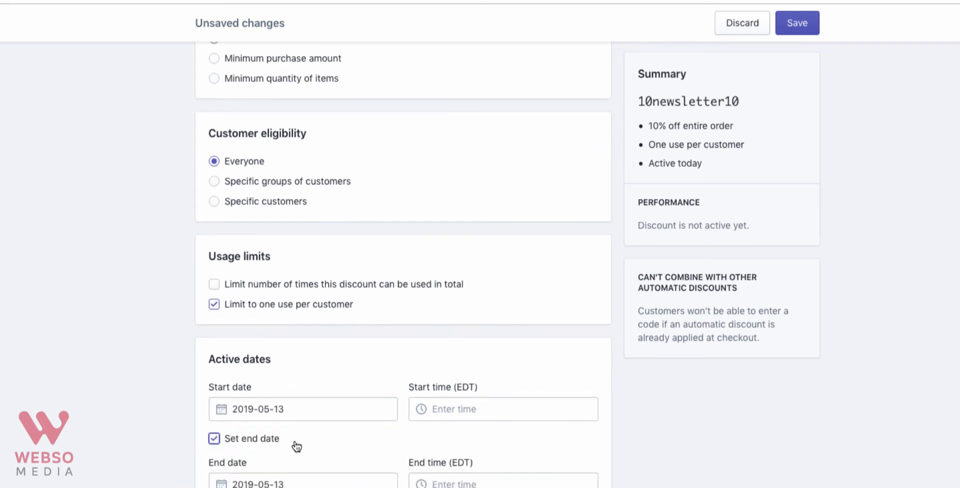
left_click(298, 409)
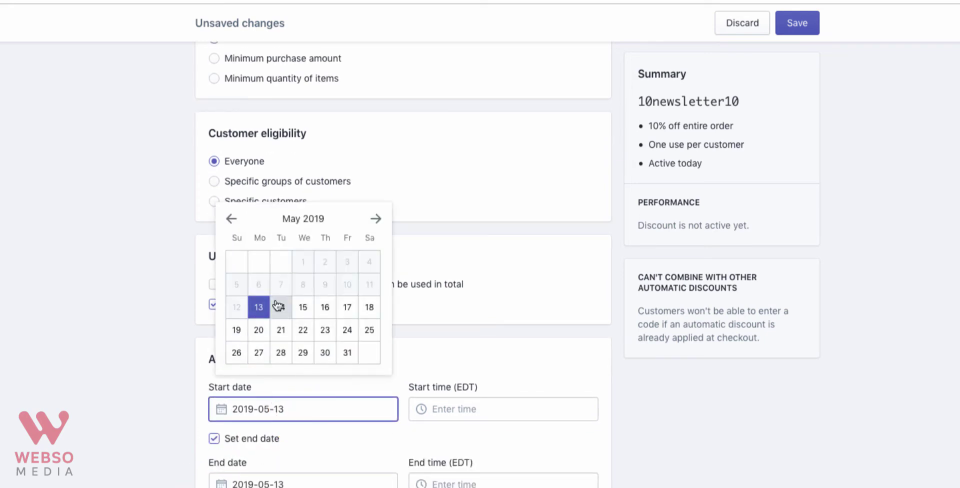
left_click(255, 333)
left_click(303, 481)
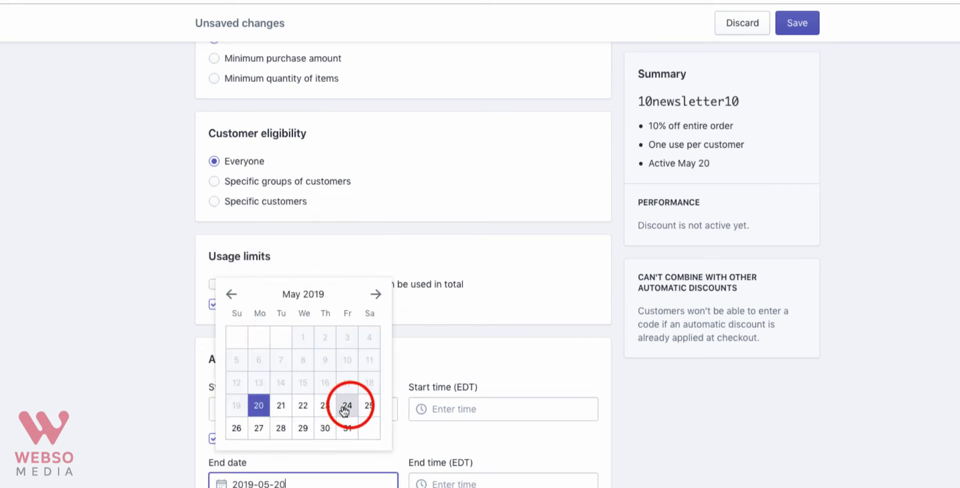
left_click(347, 404)
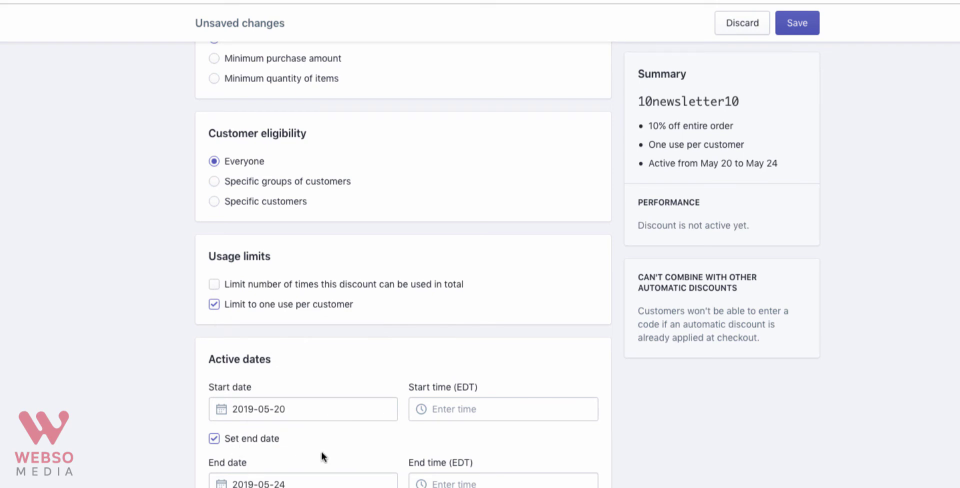
left_click(267, 450)
left_click(272, 454)
left_click(259, 360)
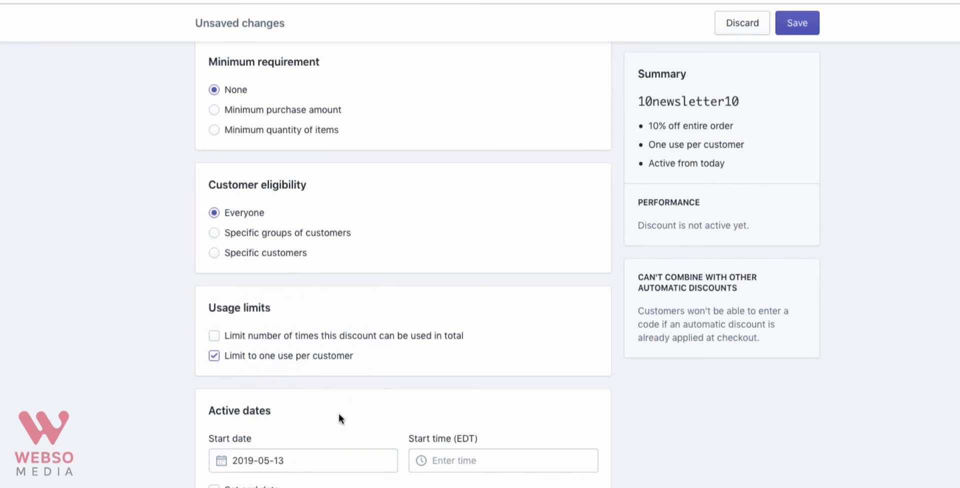
Step: Save the 10newsletter10 discount code
scroll(378, 441, "up", 1)
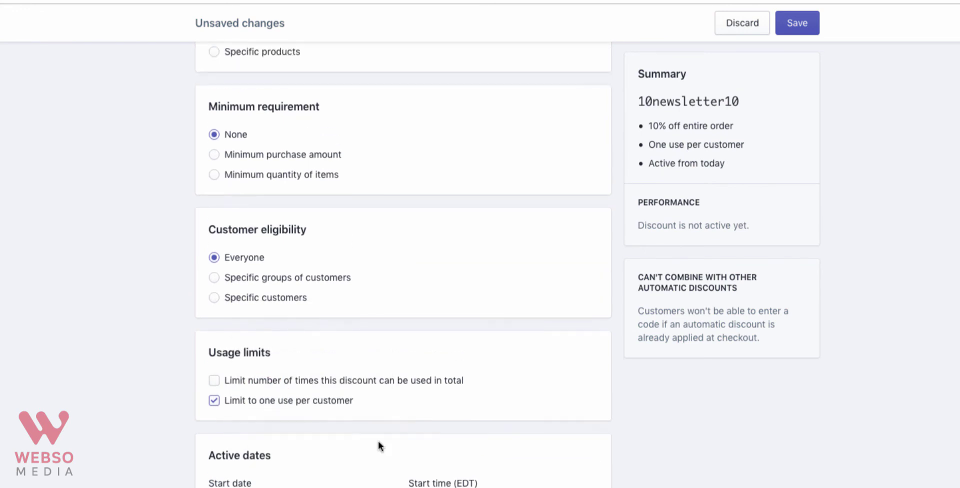
scroll(378, 441, "up", 2)
scroll(365, 422, "up", 5)
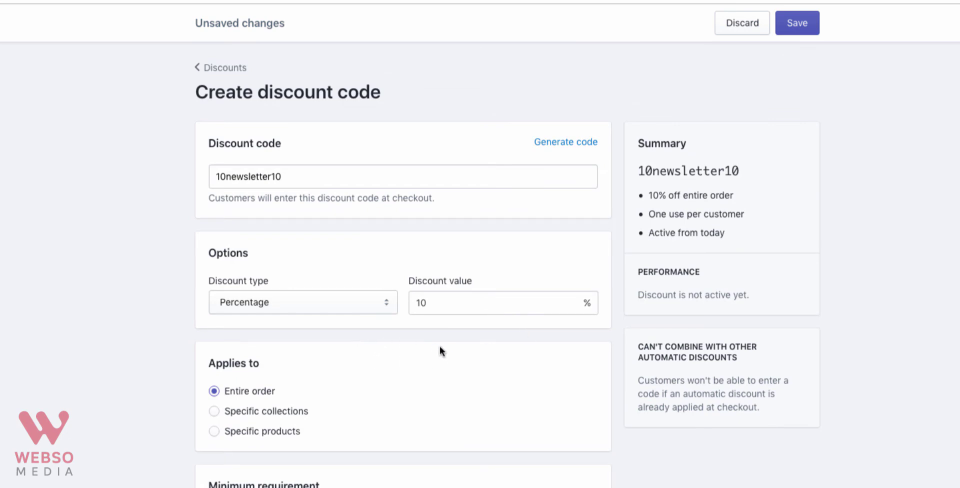
scroll(440, 346, "down", 5)
scroll(440, 347, "down", 4)
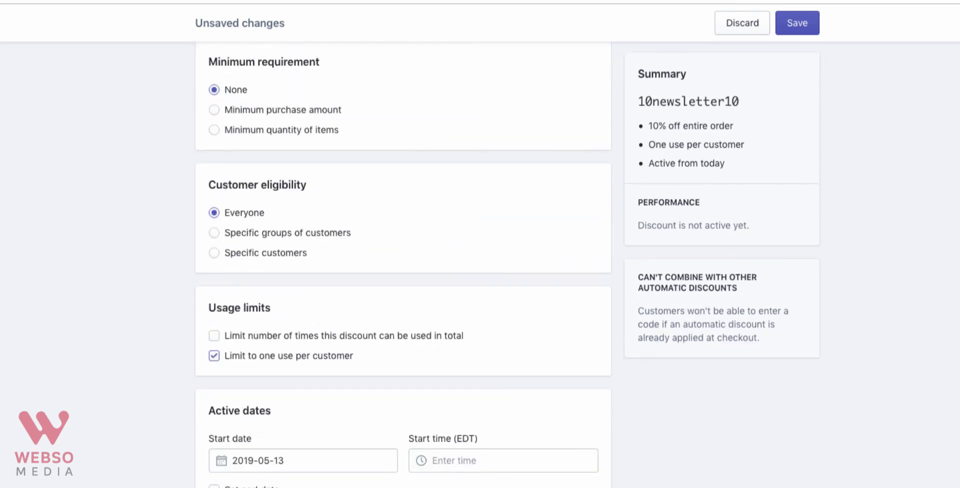
left_click(798, 22)
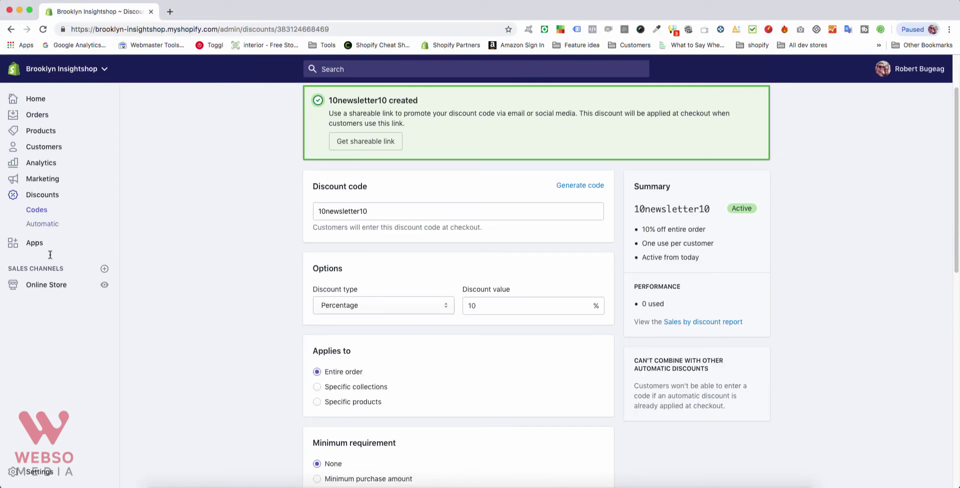
Step: Preview the online store, add the DZ4373 watch to the cart and go to checkout
left_click(103, 286)
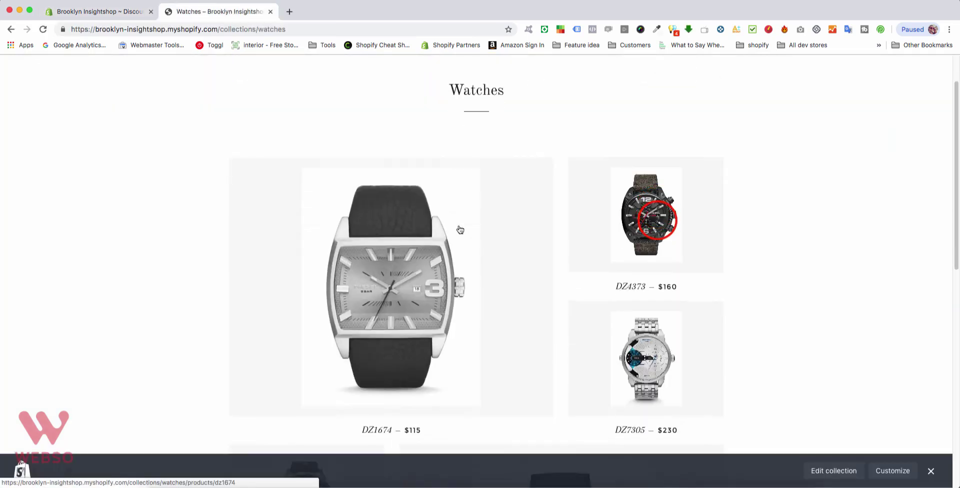
left_click(657, 220)
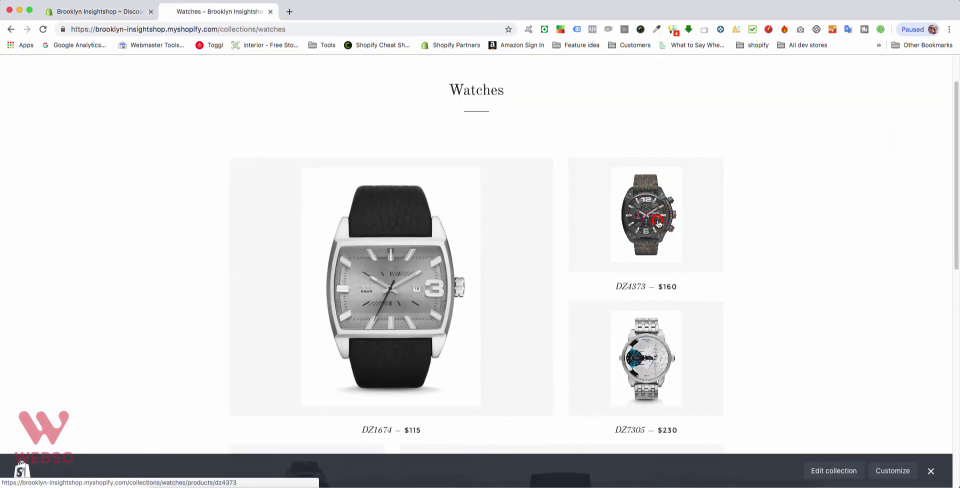
left_click(623, 237)
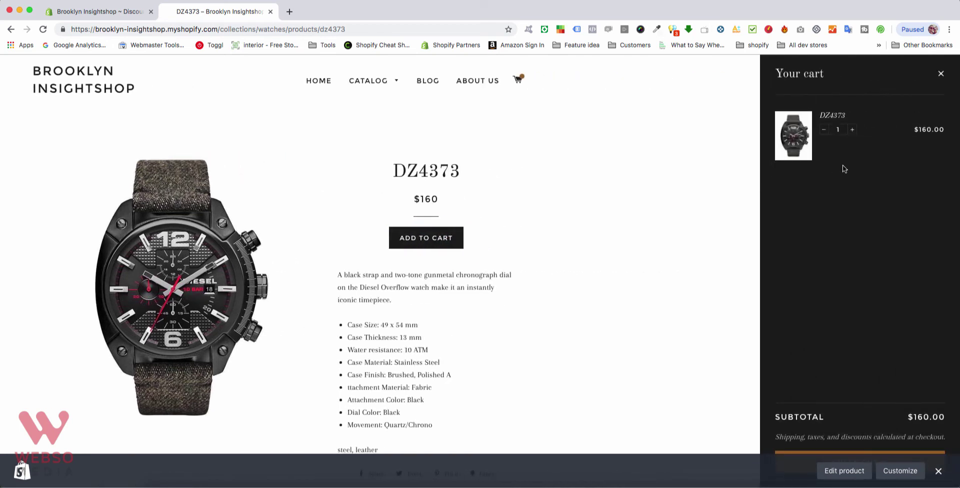
left_click(939, 471)
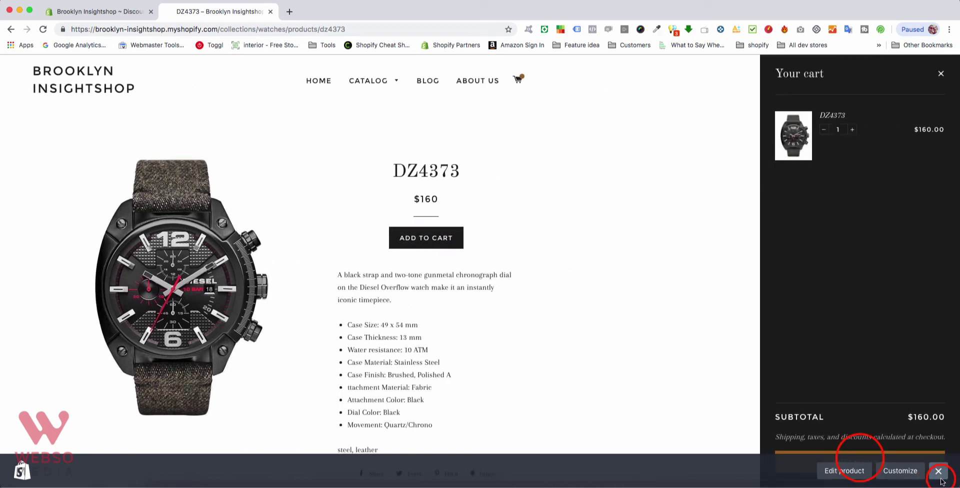
left_click(858, 460)
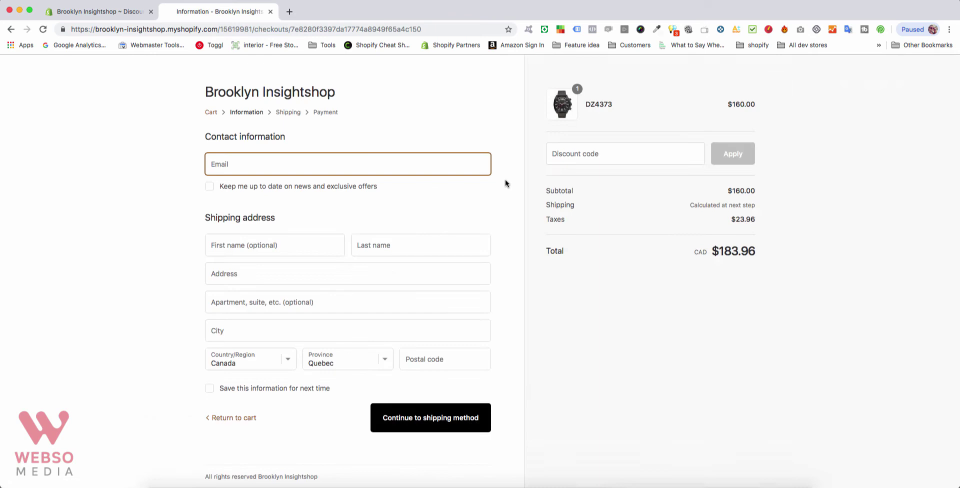
Step: Apply code 10newsletter10 at checkout, dropping the total to CAD $165.56, then return to admin
left_click(572, 152)
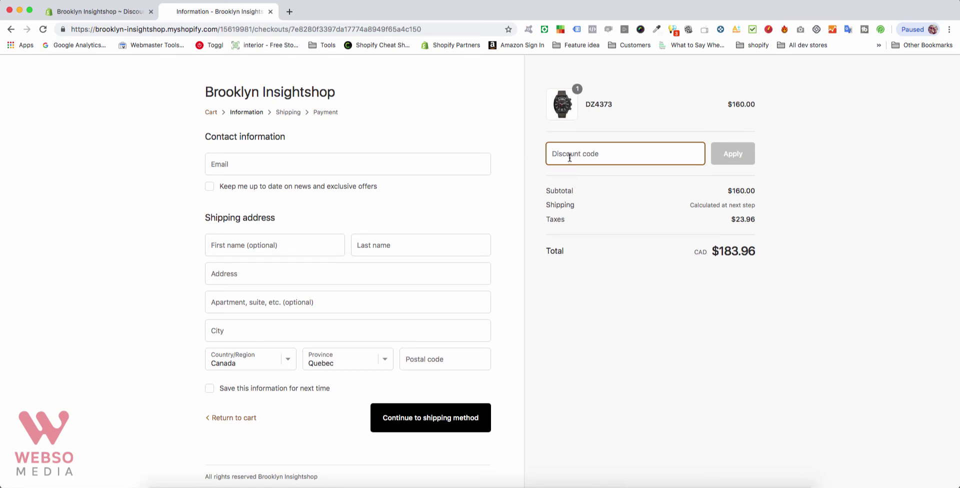
left_click(560, 155)
type("10newsletter10")
left_click(733, 153)
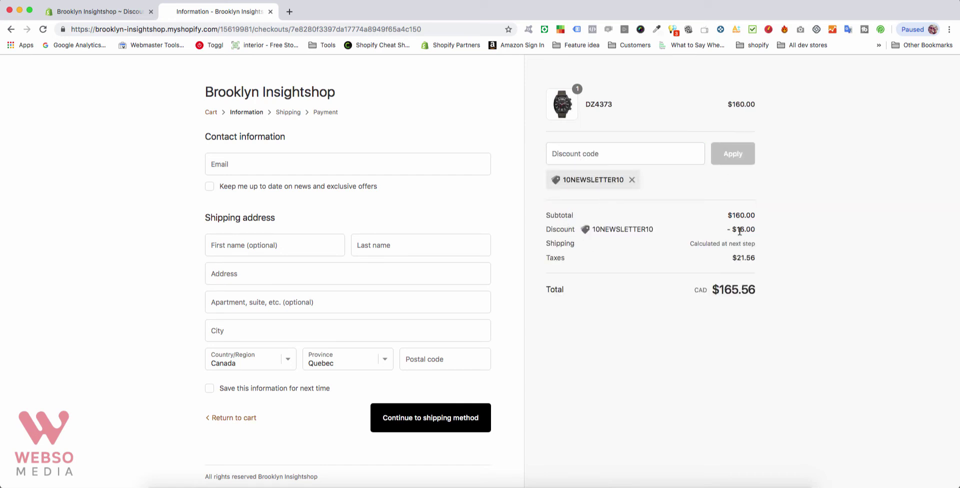
left_click(91, 11)
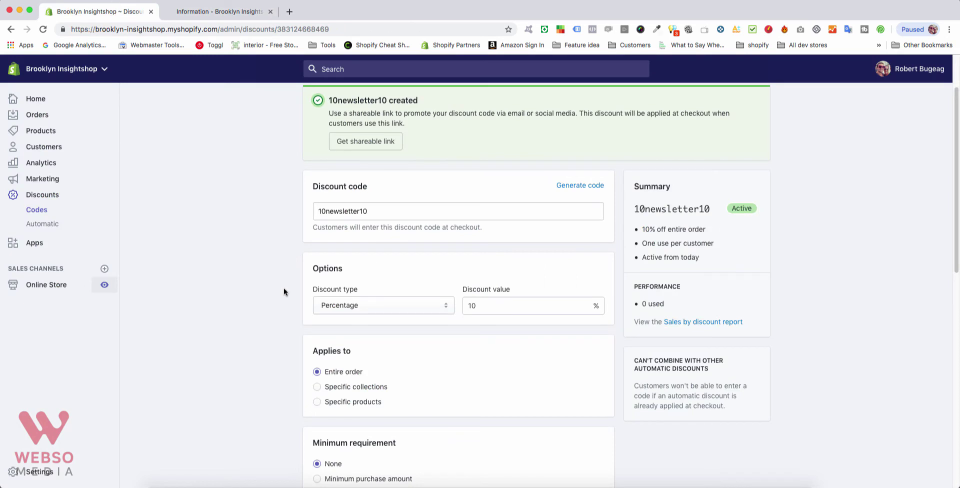
Step: Review the 10newsletter10 discount details and open its Promote options
scroll(377, 236, "up", 3)
scroll(355, 284, "down", 2)
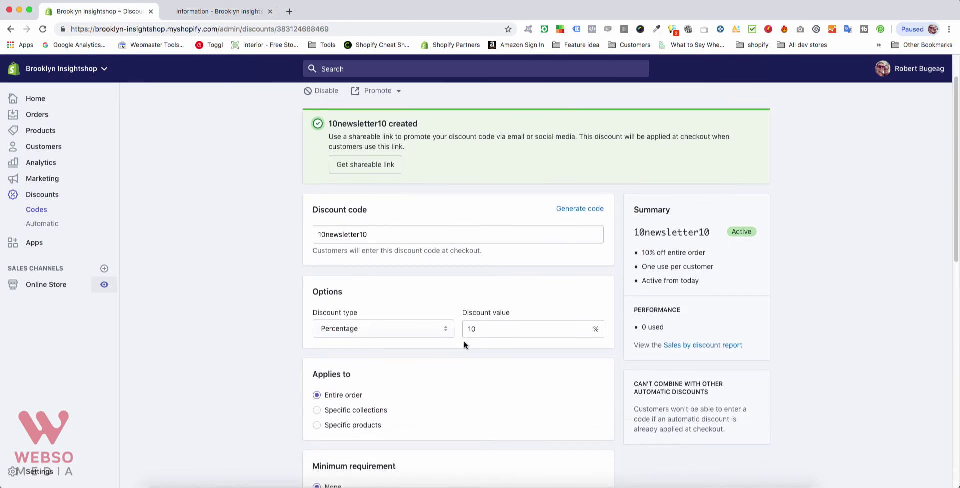
scroll(464, 345, "down", 1)
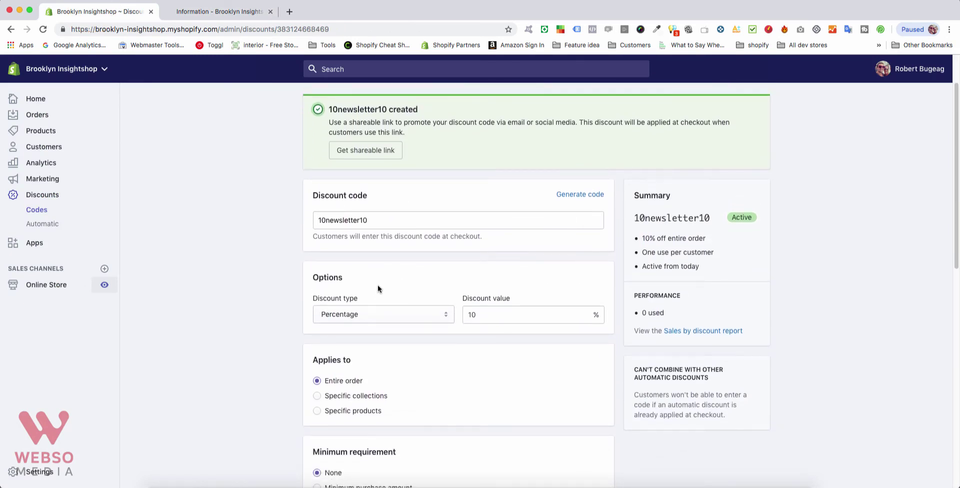
scroll(379, 289, "down", 1)
scroll(516, 347, "down", 1)
left_click_drag(665, 260, 718, 242)
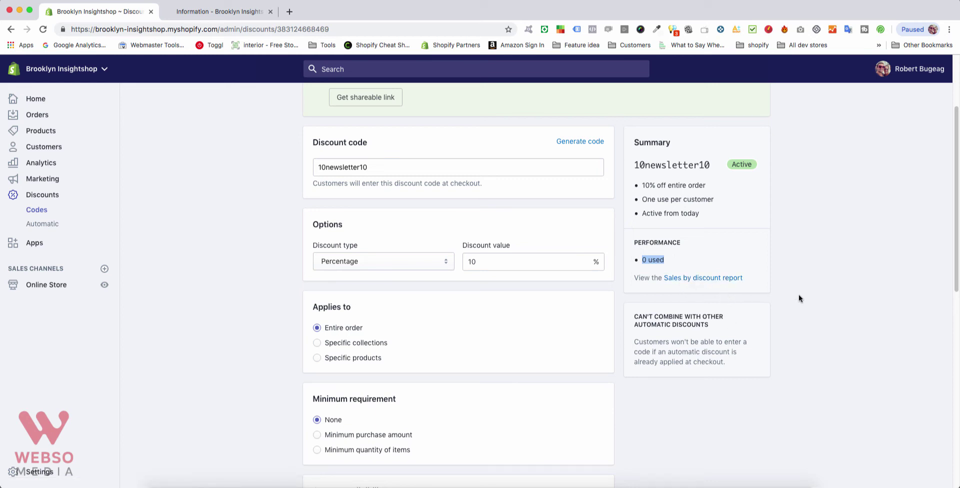
scroll(799, 299, "up", 3)
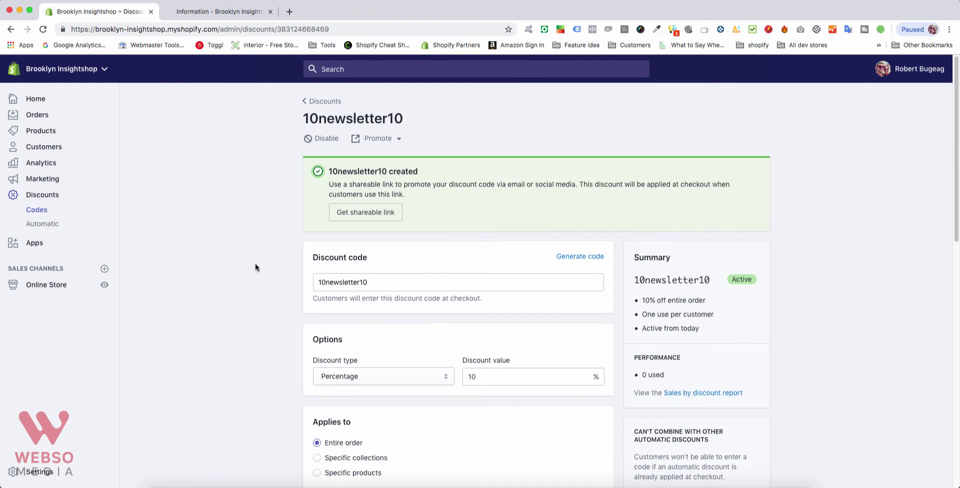
scroll(255, 264, "down", 10)
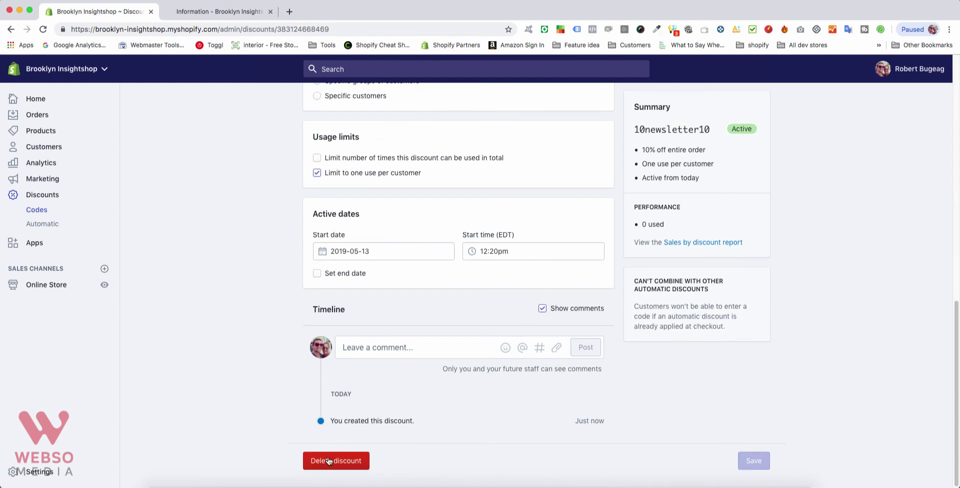
scroll(275, 368, "up", 2)
scroll(274, 368, "up", 8)
left_click(397, 139)
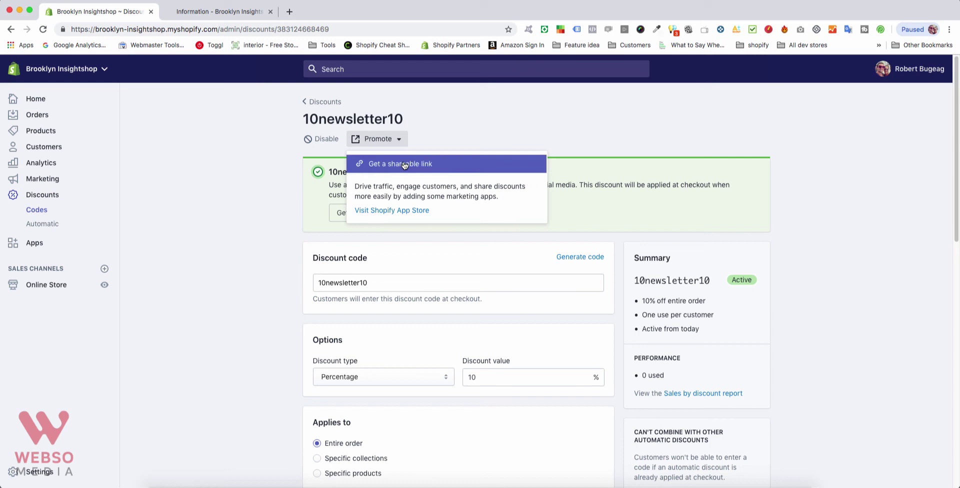
Step: Show the discount's shareable link, select its code portion, and close the dialog
left_click(395, 166)
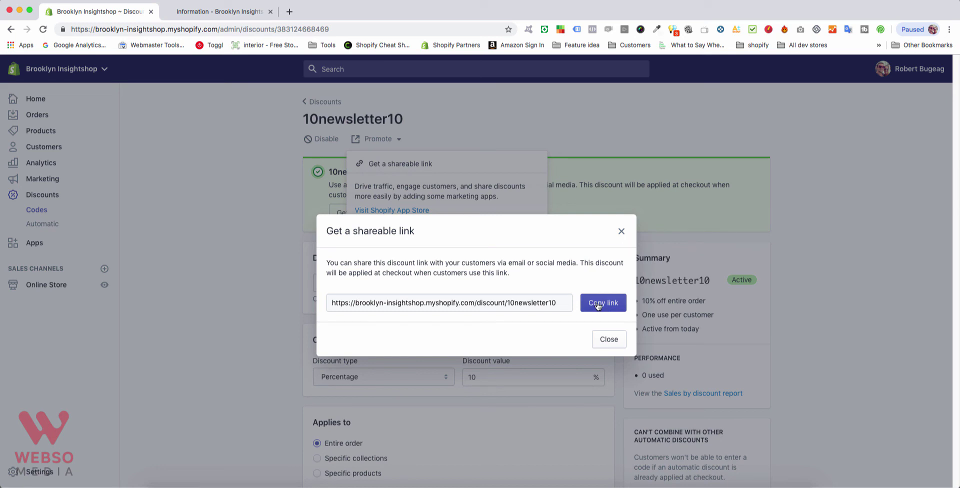
left_click_drag(559, 303, 507, 302)
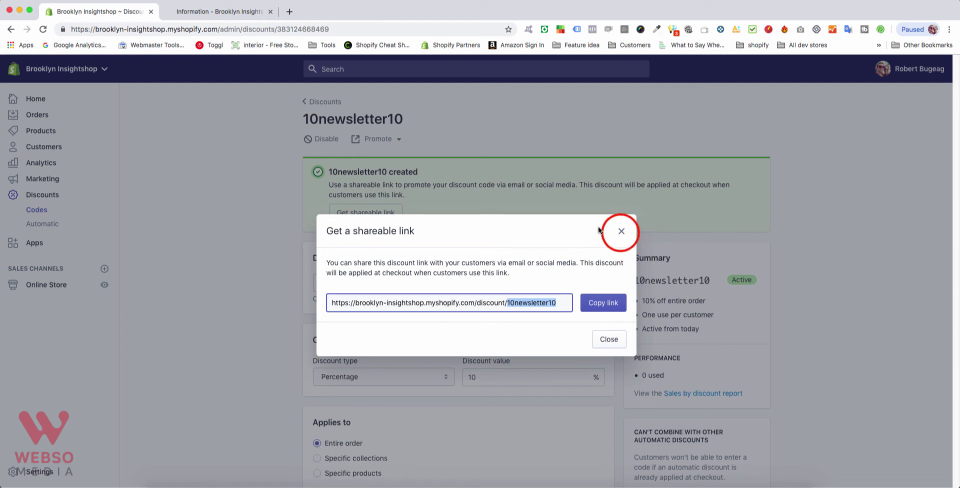
left_click(621, 231)
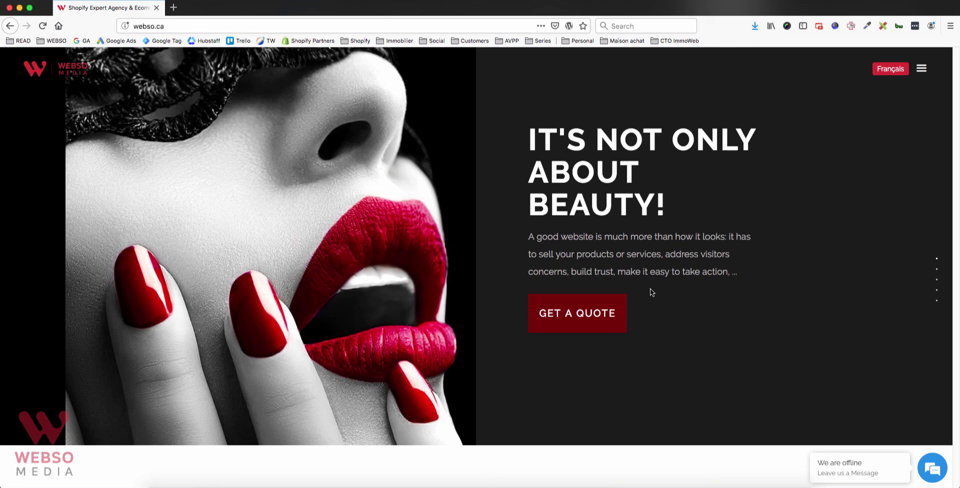
Step: Scroll the webso.ca homepage down to the Contact Us form and Montreal map
scroll(650, 321, "down", 1)
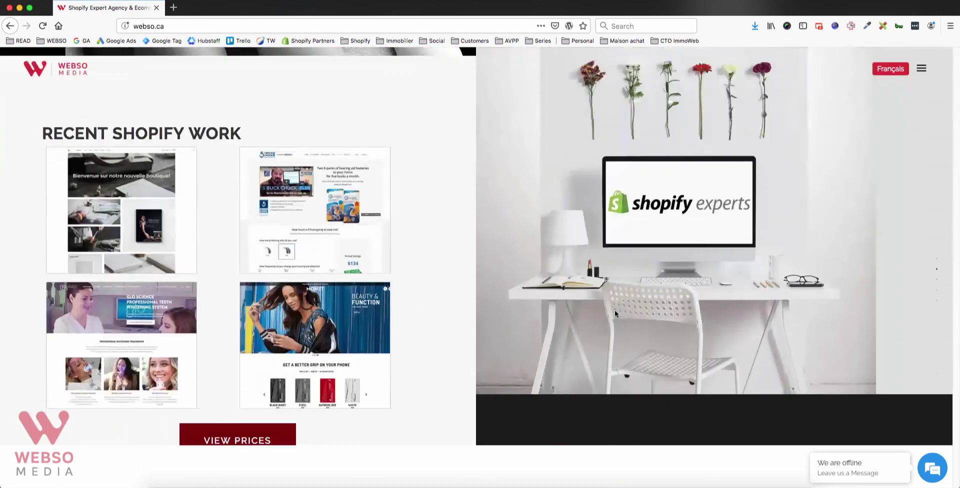
scroll(614, 308, "down", 1)
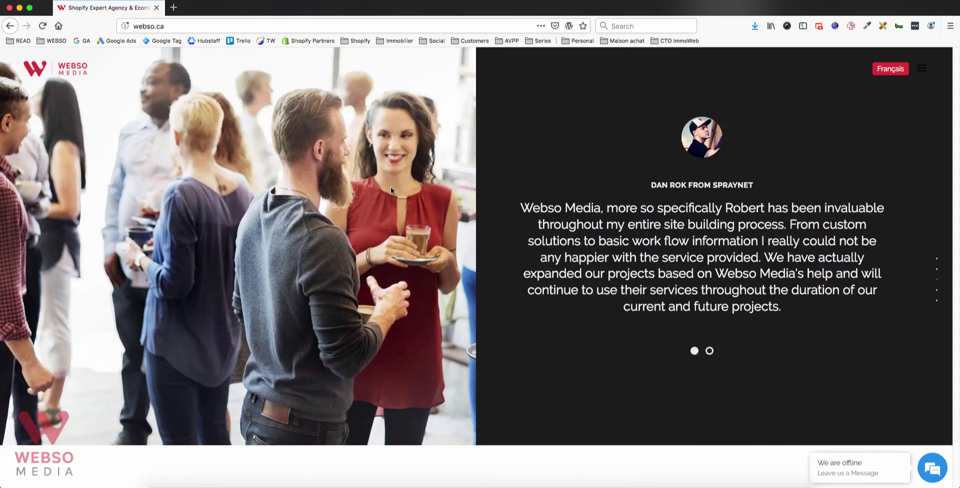
left_click(172, 29)
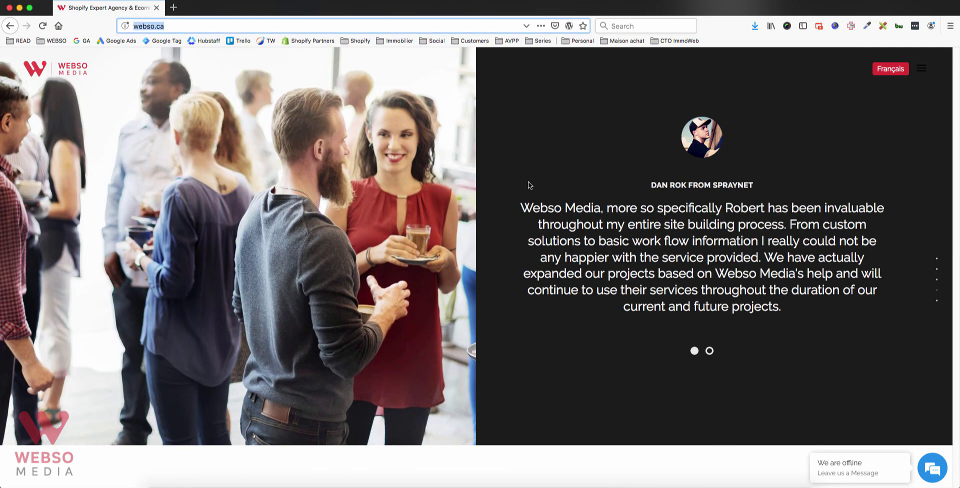
scroll(520, 183, "down", 1)
scroll(514, 185, "down", 1)
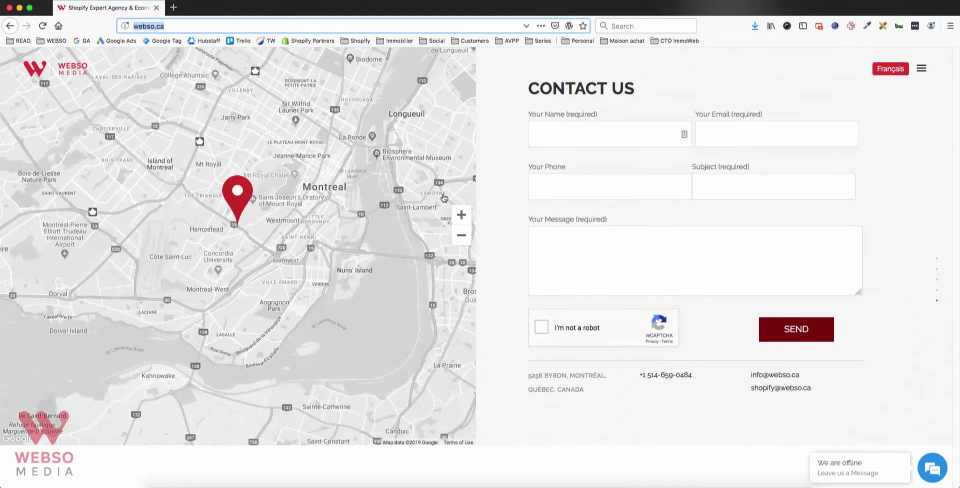